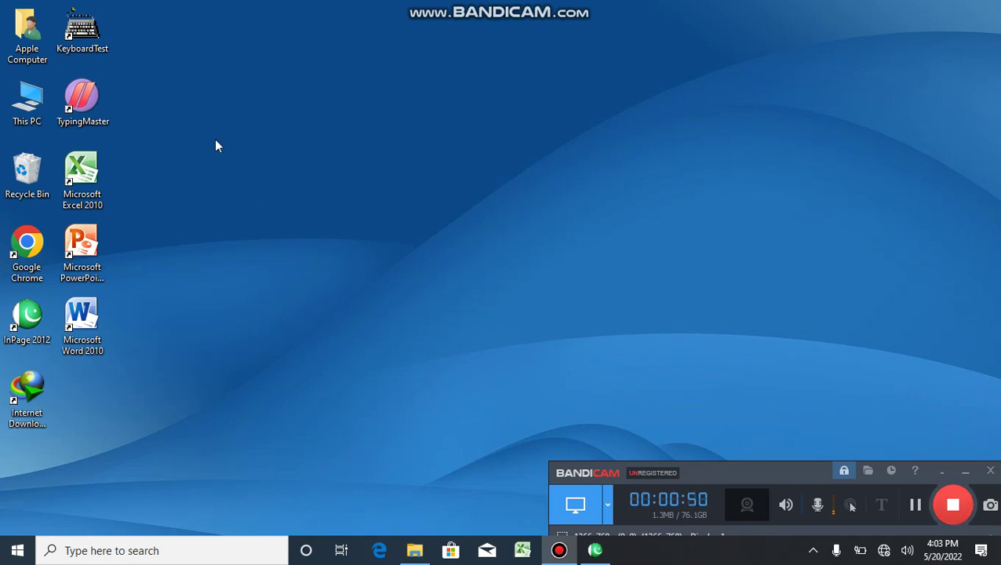
pyautogui.rightClick(294, 114)
pyautogui.click(345, 153)
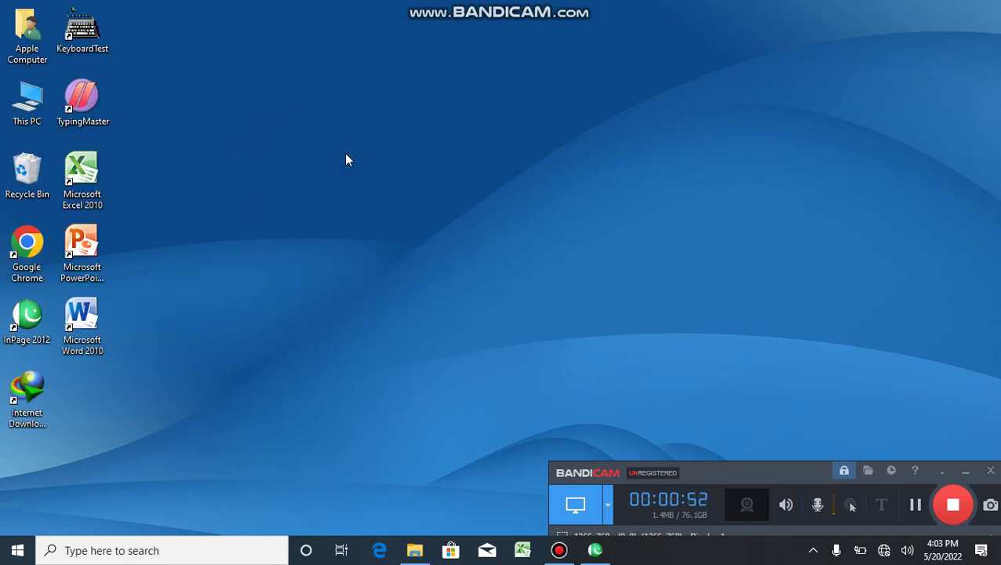
pyautogui.rightClick(344, 152)
pyautogui.click(402, 198)
pyautogui.rightClick(382, 177)
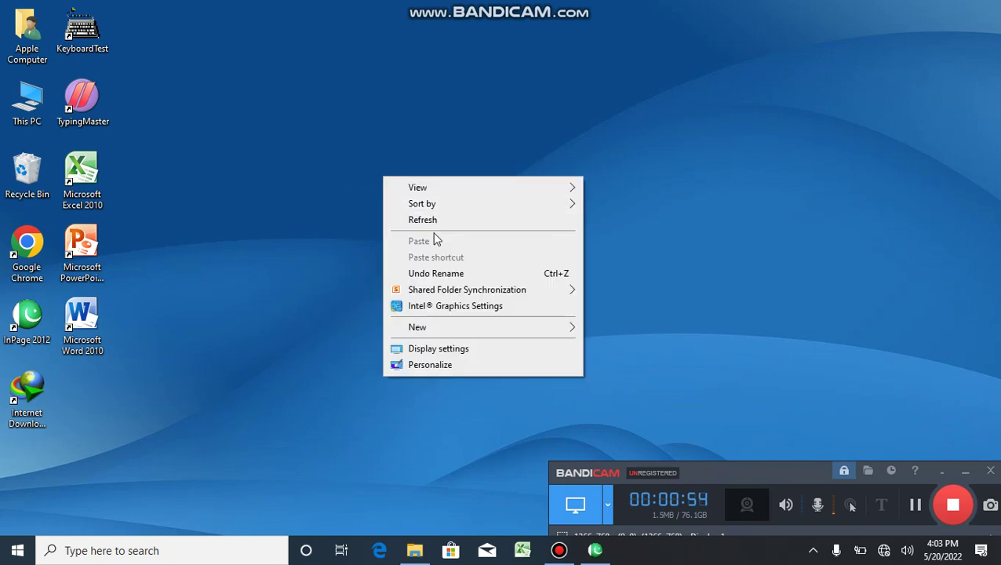
pyautogui.click(430, 221)
pyautogui.rightClick(517, 168)
pyautogui.click(565, 215)
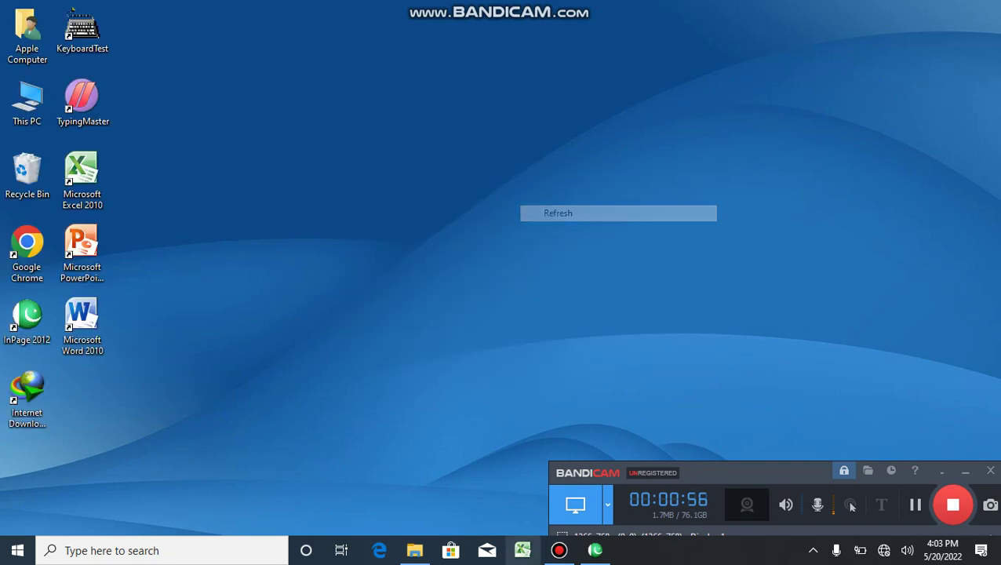
# Switch to InPage with the Assignment 2 document and close the program
pyautogui.click(596, 552)
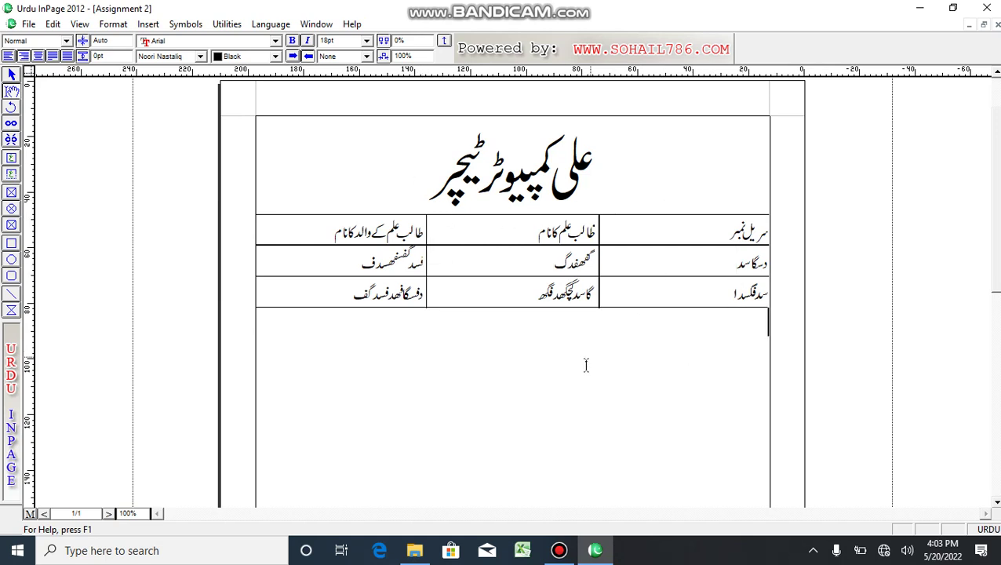
pyautogui.click(917, 9)
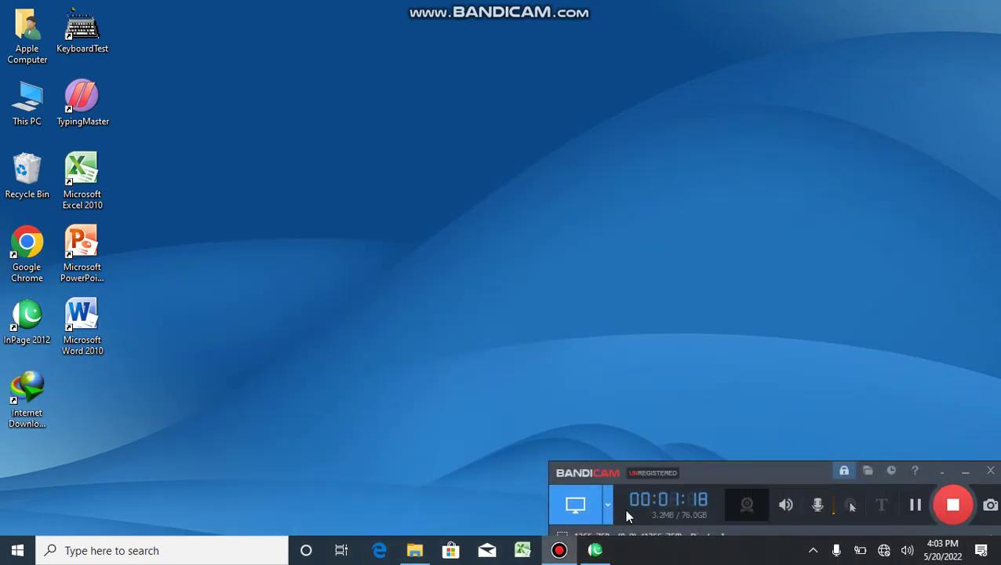
pyautogui.click(595, 550)
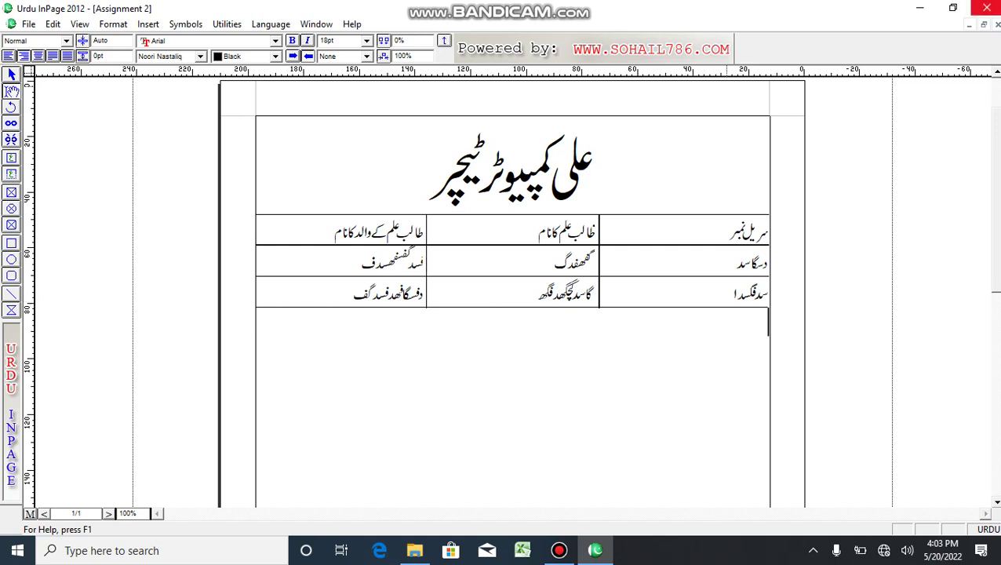
pyautogui.click(986, 8)
pyautogui.click(444, 305)
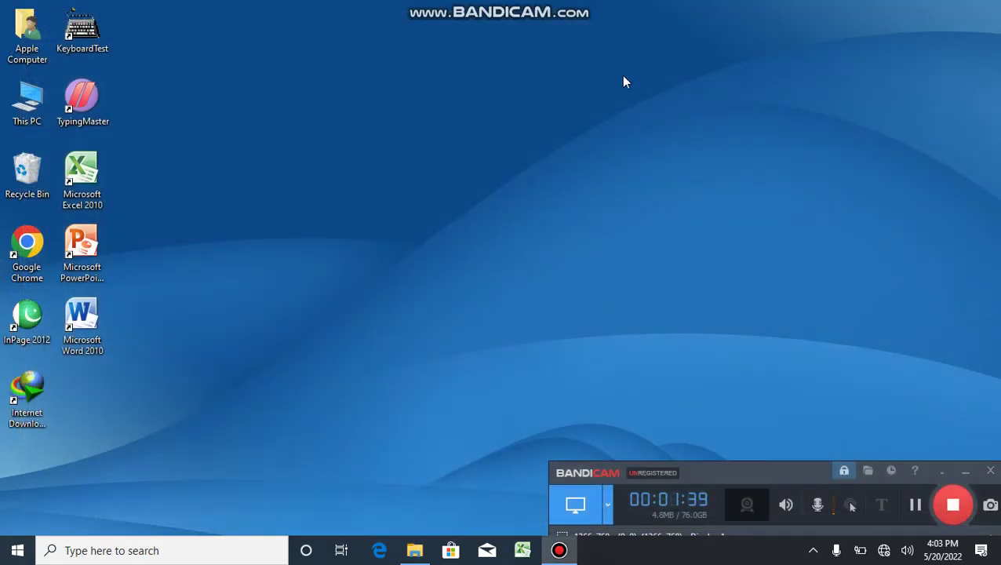
# Refresh the desktop and launch InPage 2012
pyautogui.rightClick(623, 77)
pyautogui.click(654, 120)
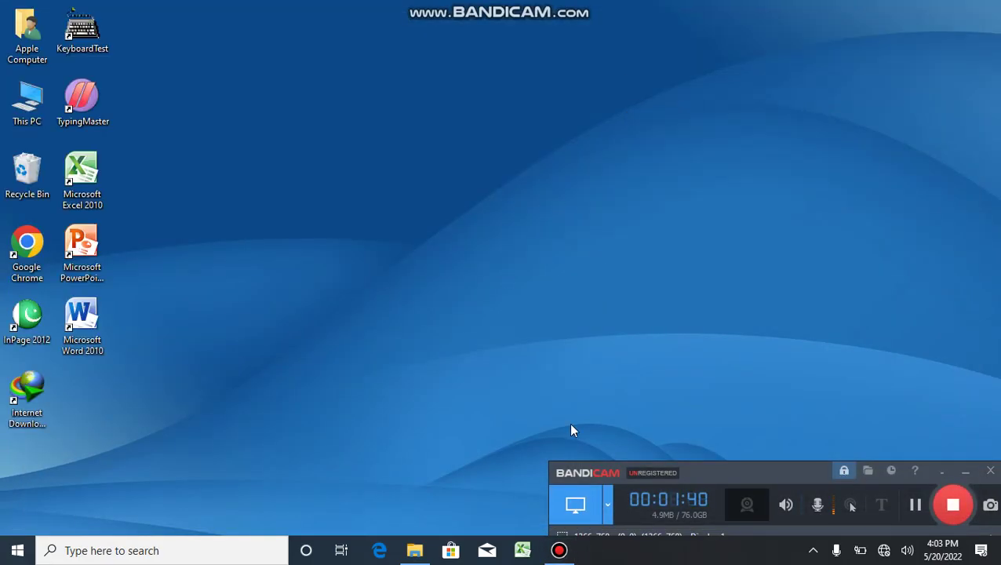
pyautogui.doubleClick(32, 328)
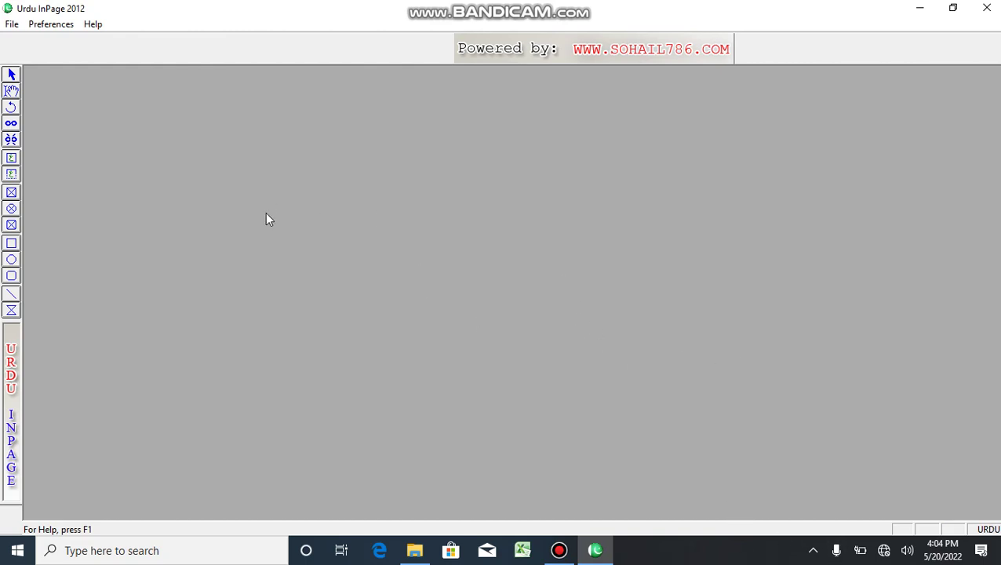
pyautogui.click(12, 23)
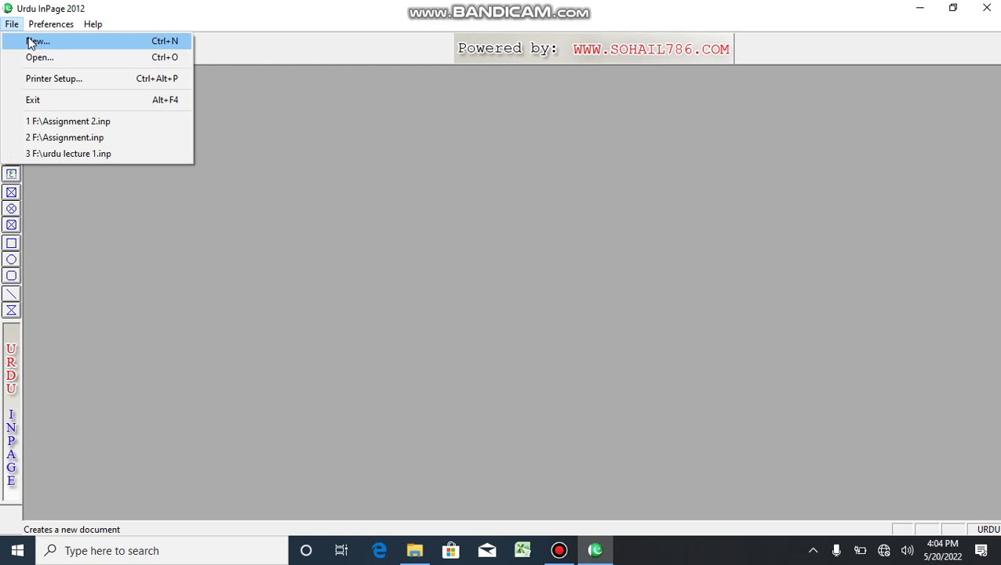
pyautogui.moveTo(51, 23)
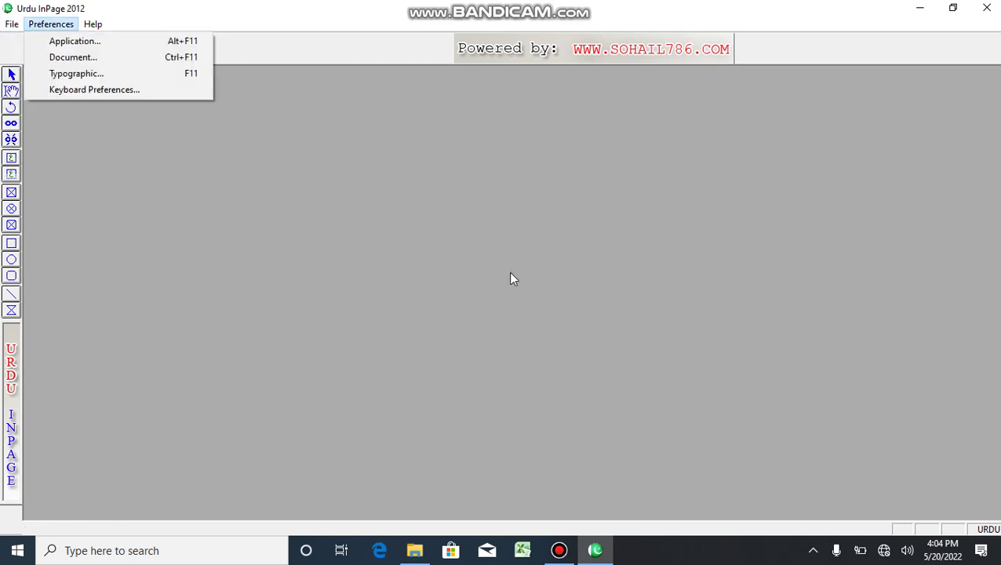
pyautogui.click(557, 550)
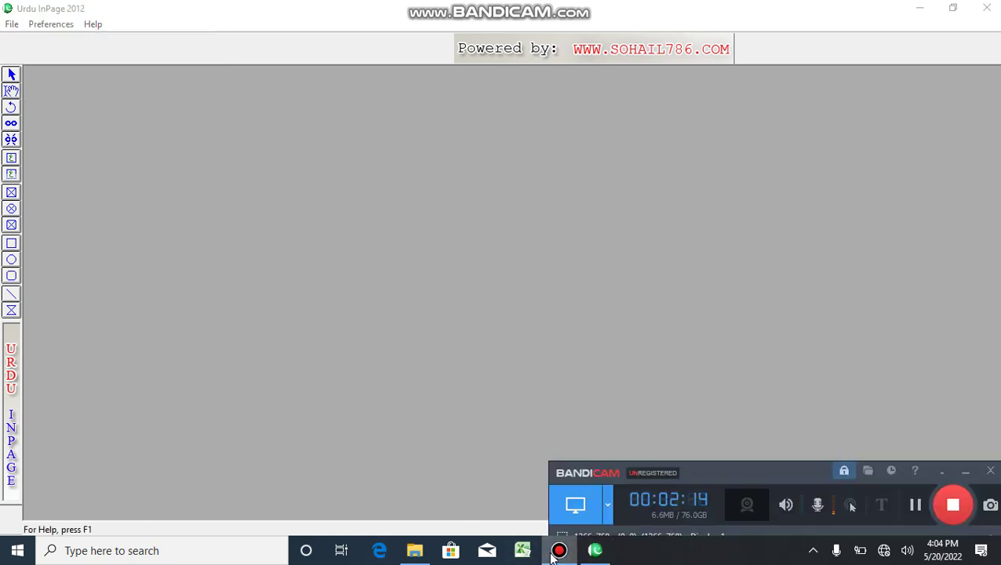
pyautogui.click(555, 551)
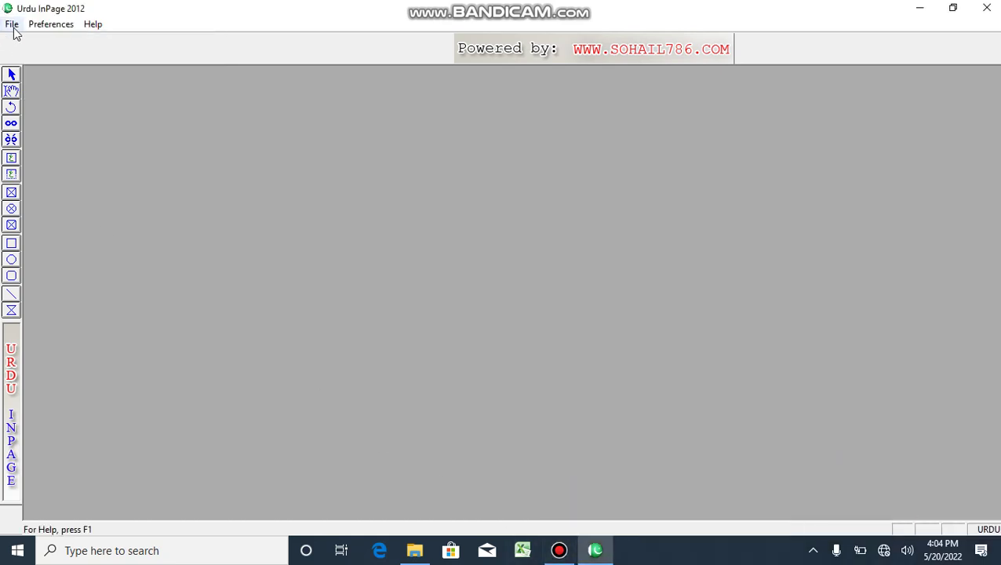
# Open the existing document Assignment 2 from Local Disk (F:)
pyautogui.click(13, 25)
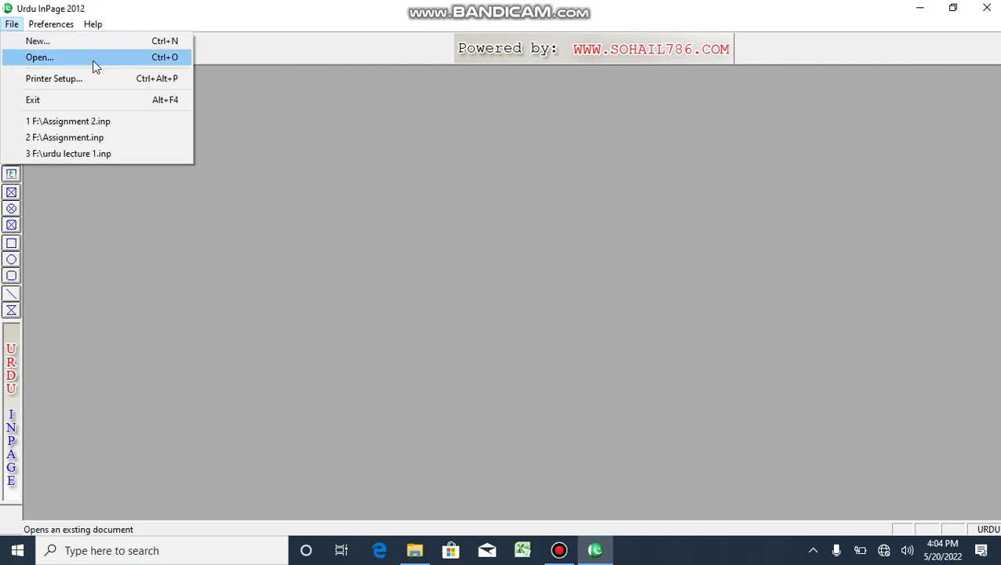
pyautogui.click(58, 59)
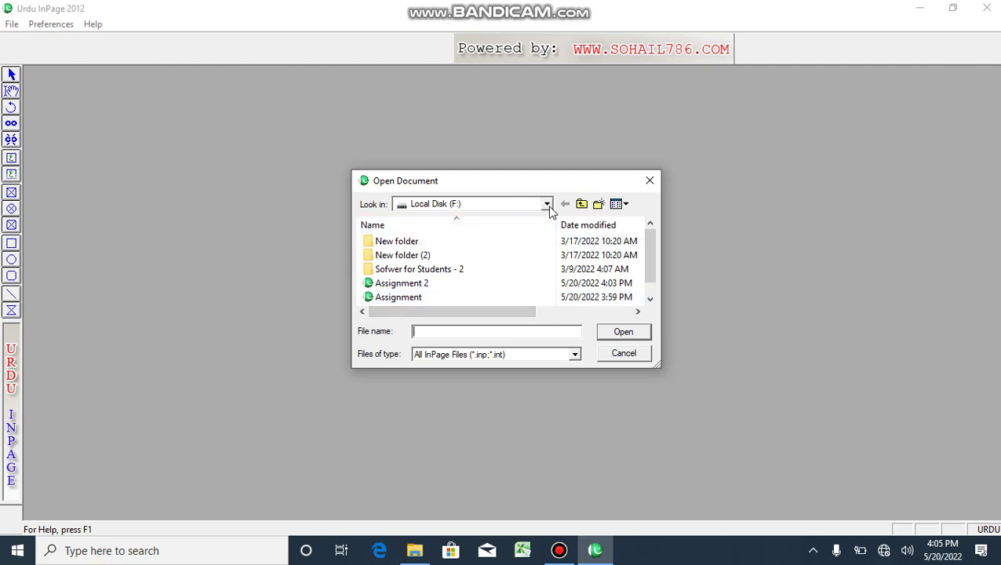
pyautogui.click(400, 285)
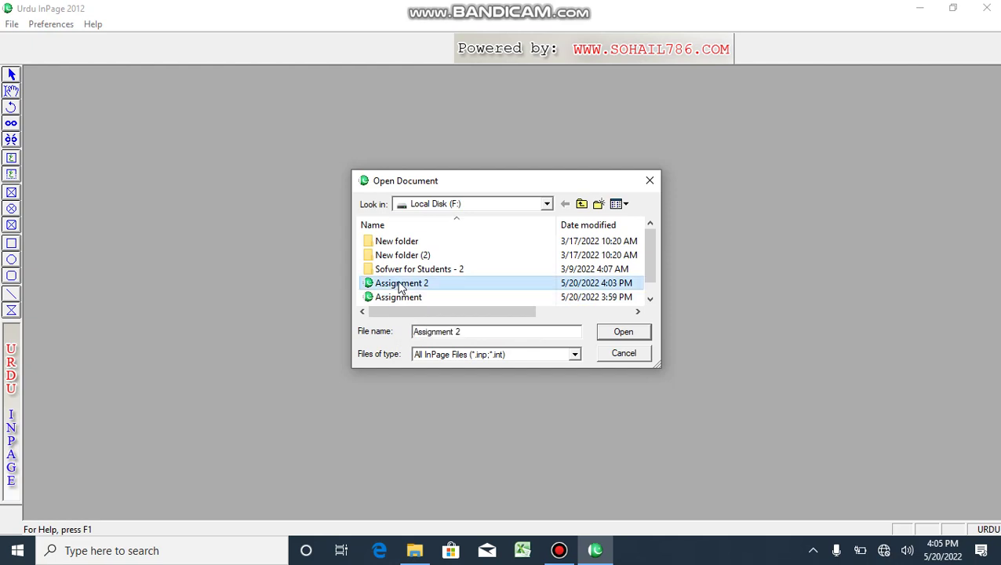
pyautogui.click(621, 333)
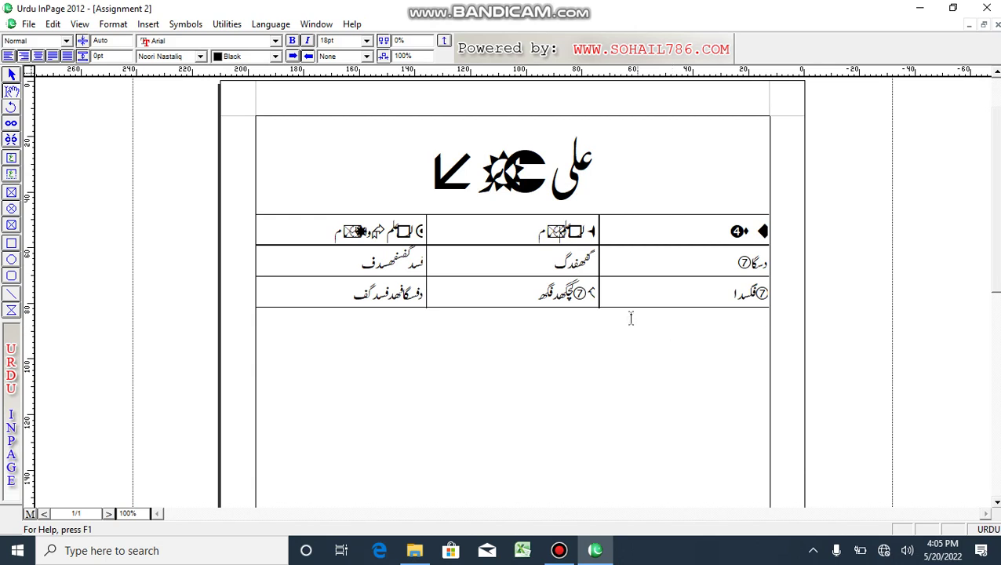
# Open the existing document Assignment from Local Disk (F:)
pyautogui.click(28, 25)
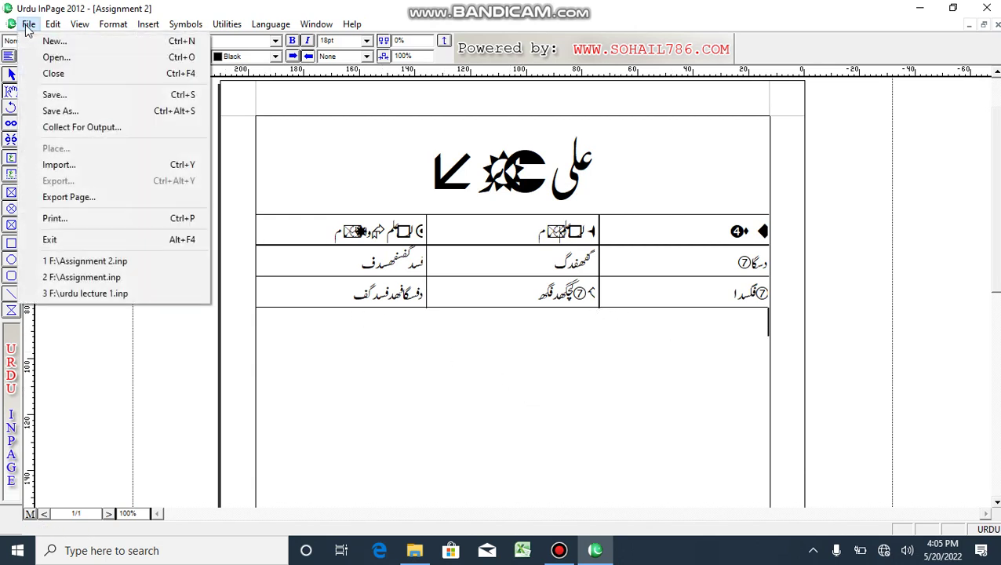
pyautogui.click(57, 57)
pyautogui.click(398, 298)
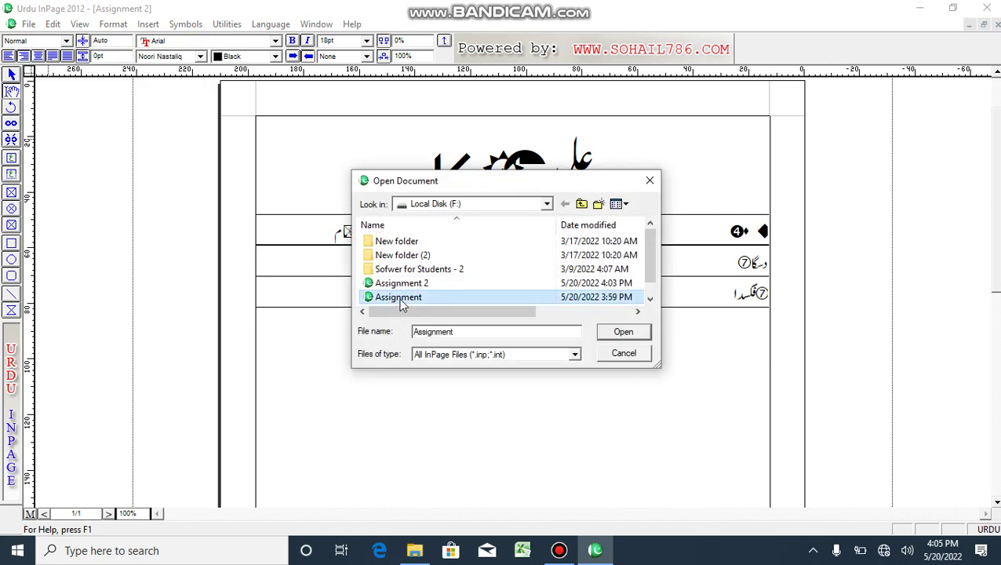
pyautogui.click(641, 336)
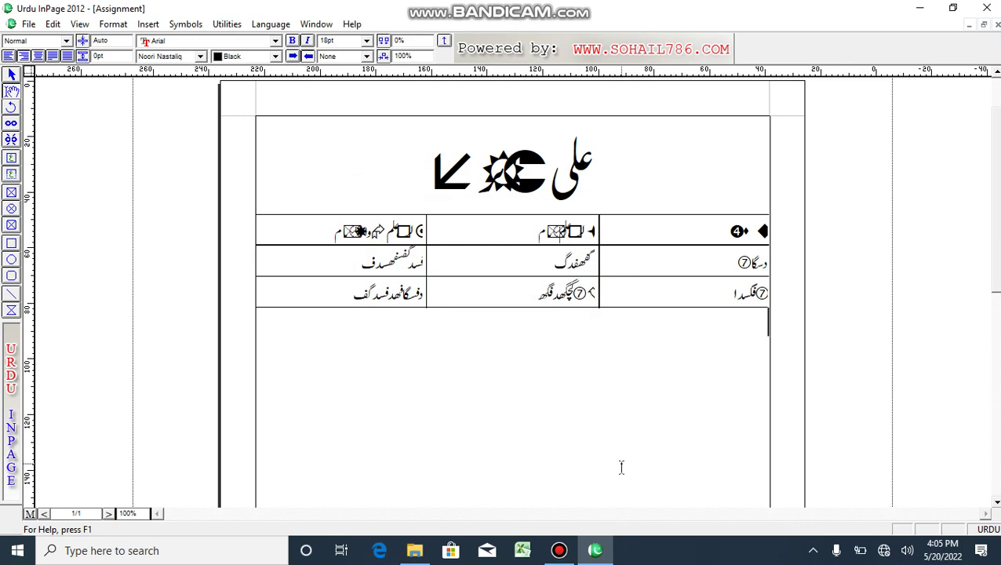
pyautogui.click(596, 549)
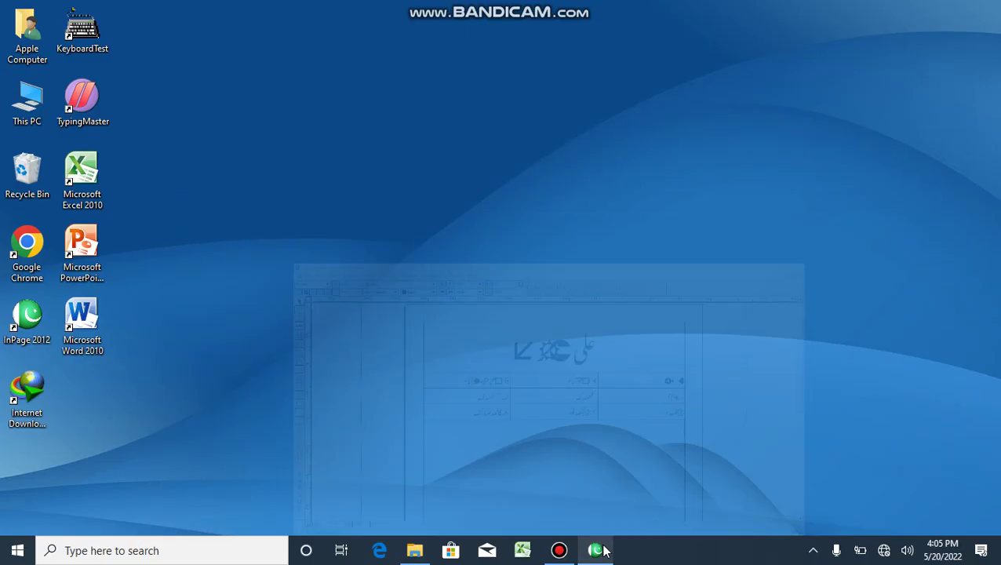
pyautogui.click(584, 551)
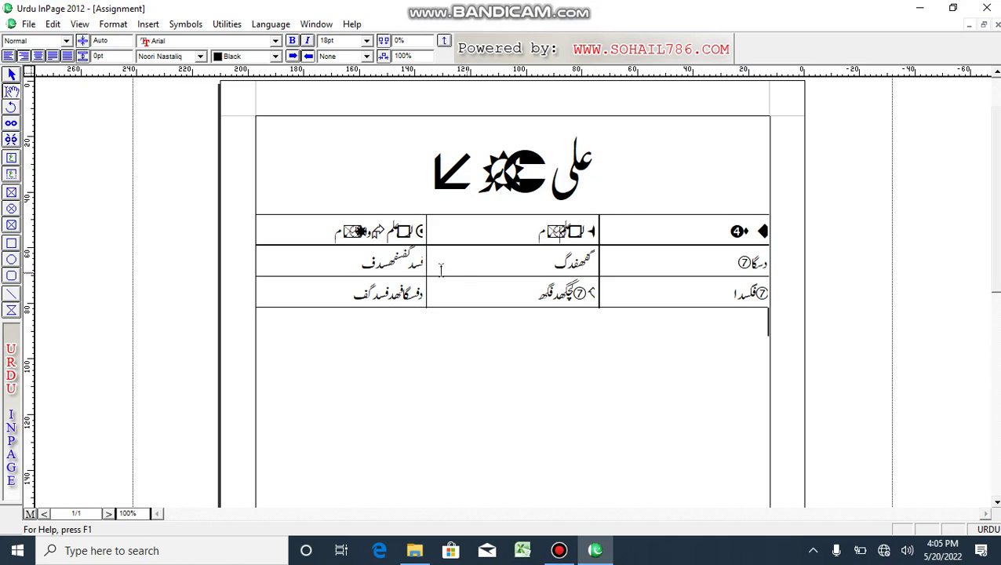
pyautogui.click(919, 8)
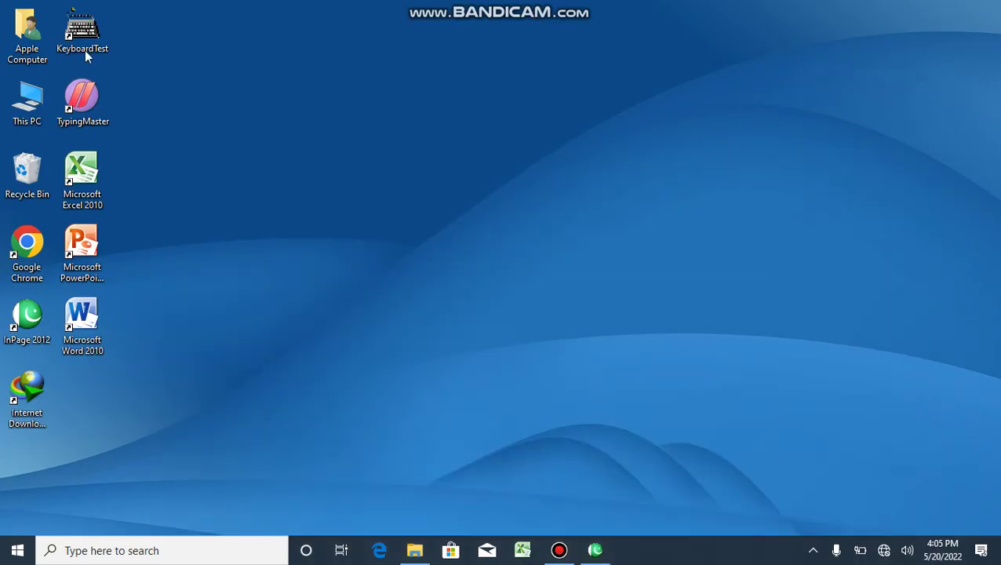
pyautogui.click(26, 100)
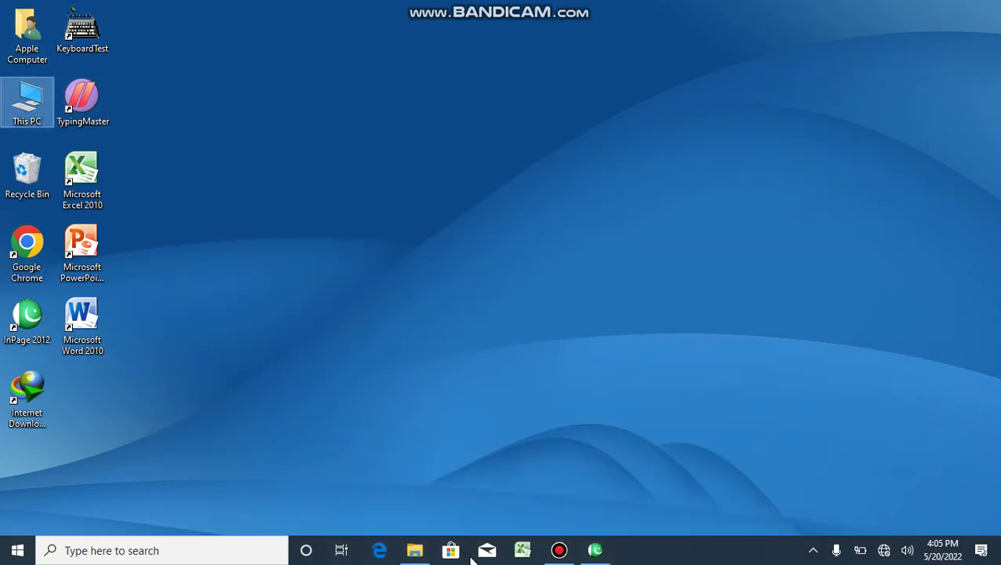
# Return to InPage and open the Assignment 2 document from Local Disk (F:) again
pyautogui.click(595, 550)
pyautogui.click(28, 24)
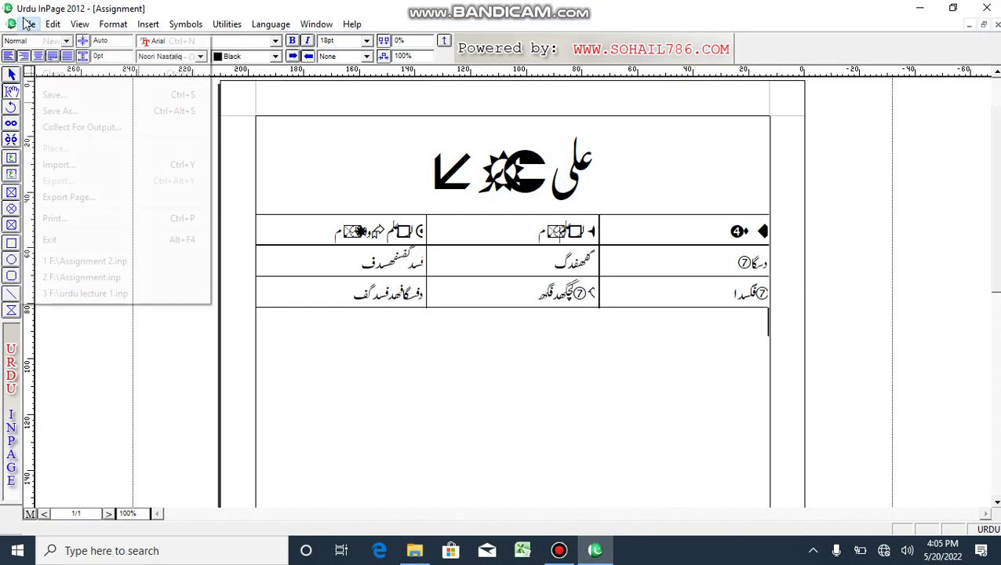
pyautogui.click(55, 57)
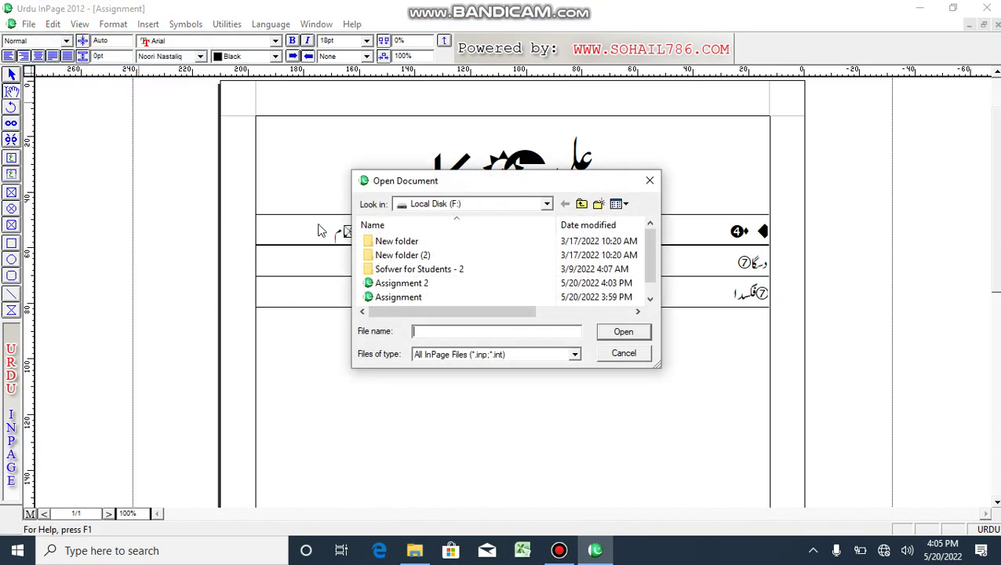
pyautogui.click(392, 284)
pyautogui.click(623, 331)
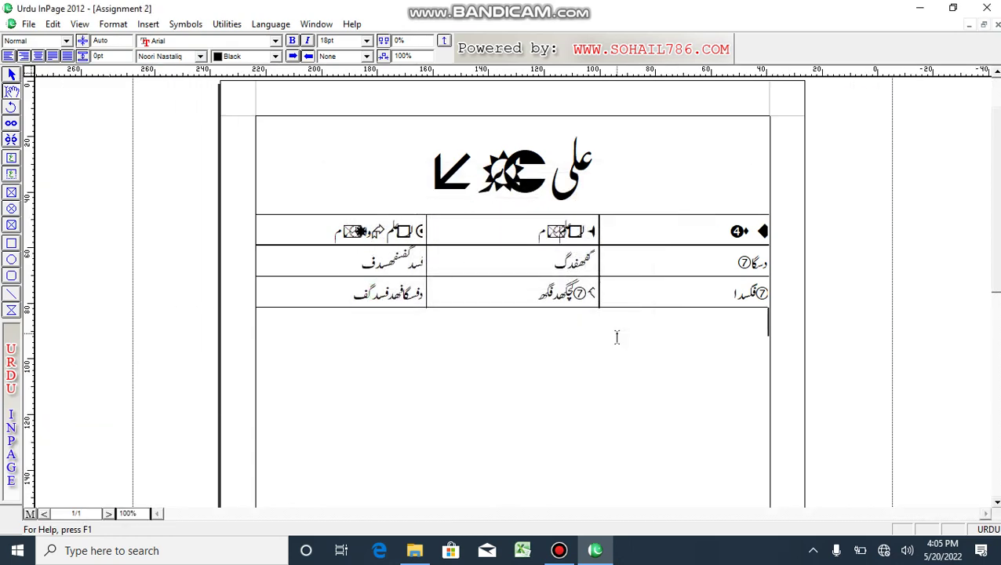
# Minimize InPage, browse to Local Disk (F:) in File Explorer, refresh the folder and open the Assignment InPage file
pyautogui.click(592, 551)
pyautogui.moveTo(595, 555)
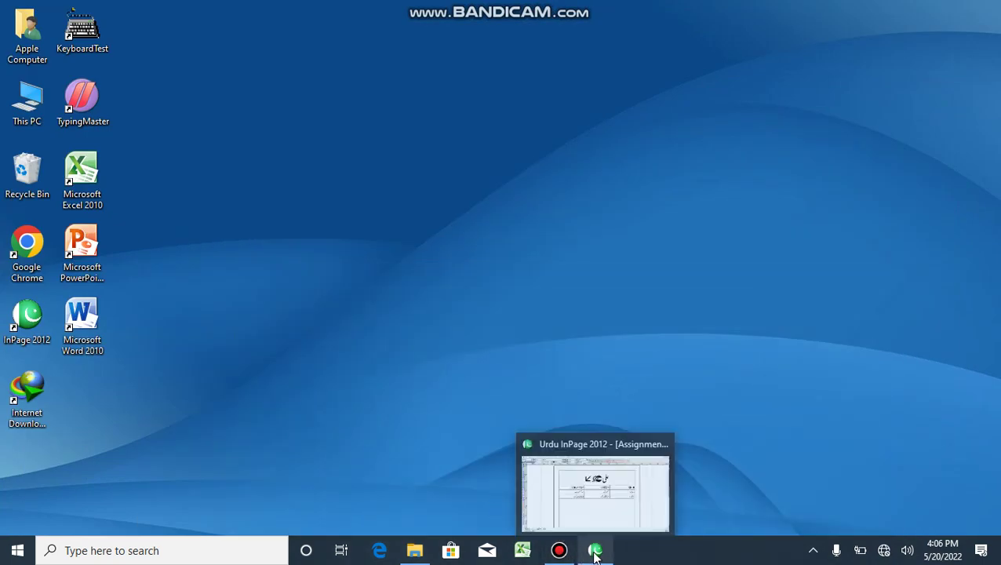
pyautogui.doubleClick(38, 101)
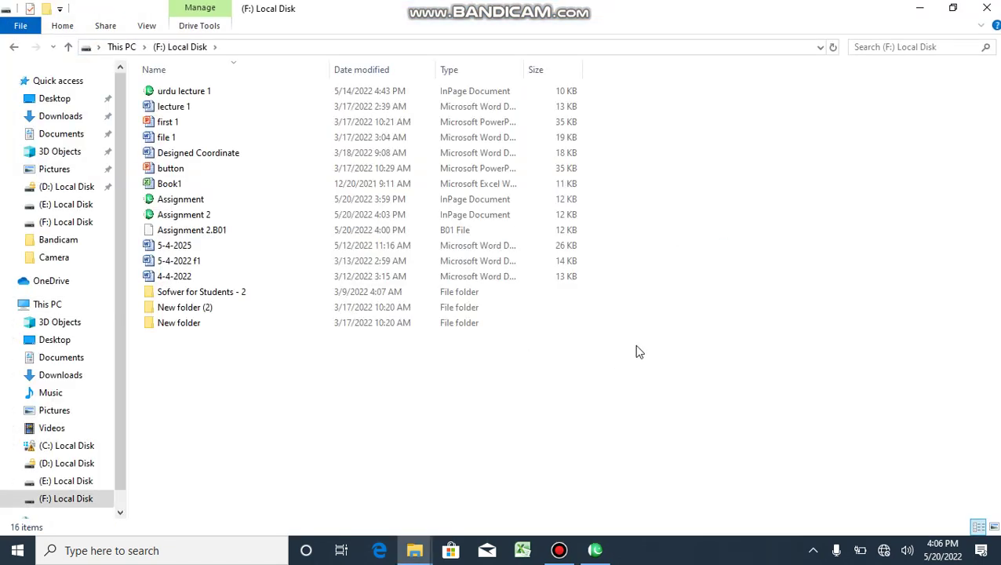
pyautogui.rightClick(754, 223)
pyautogui.click(792, 283)
pyautogui.doubleClick(195, 203)
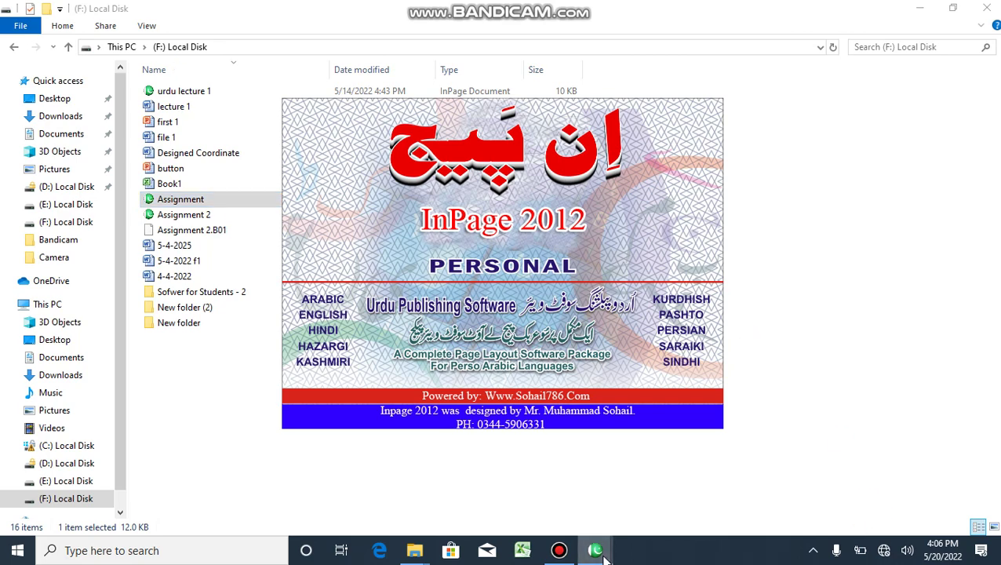
# Check the InPage window with Assignment 2, then minimize it and File Explorer to return to the desktop
pyautogui.moveTo(595, 551)
pyautogui.click(526, 443)
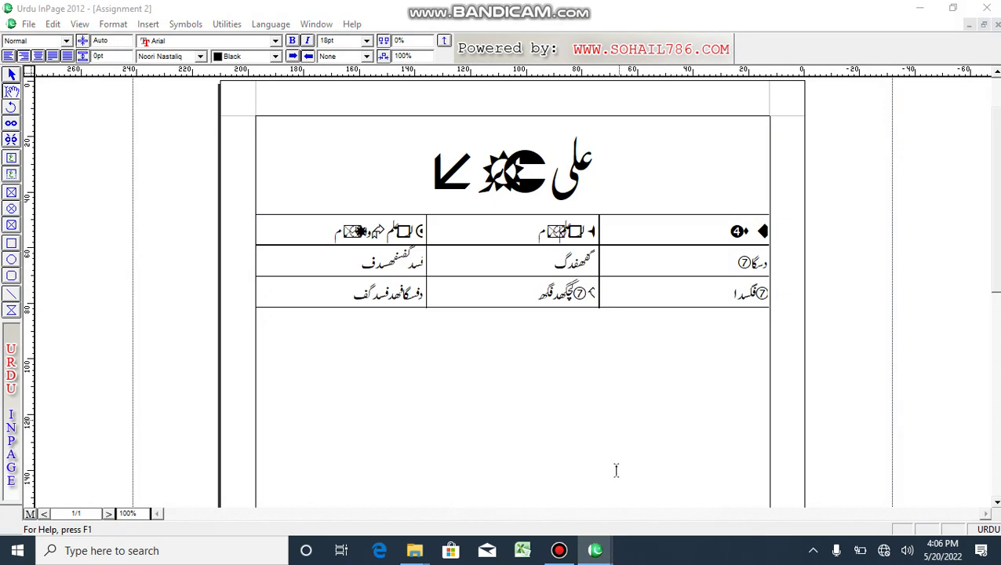
pyautogui.moveTo(594, 551)
pyautogui.click(918, 9)
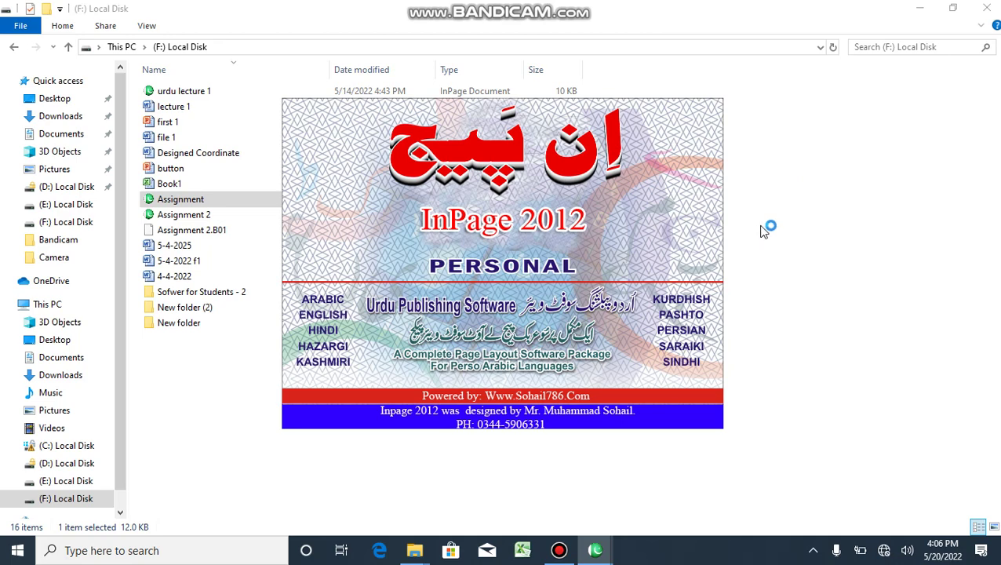
pyautogui.click(558, 550)
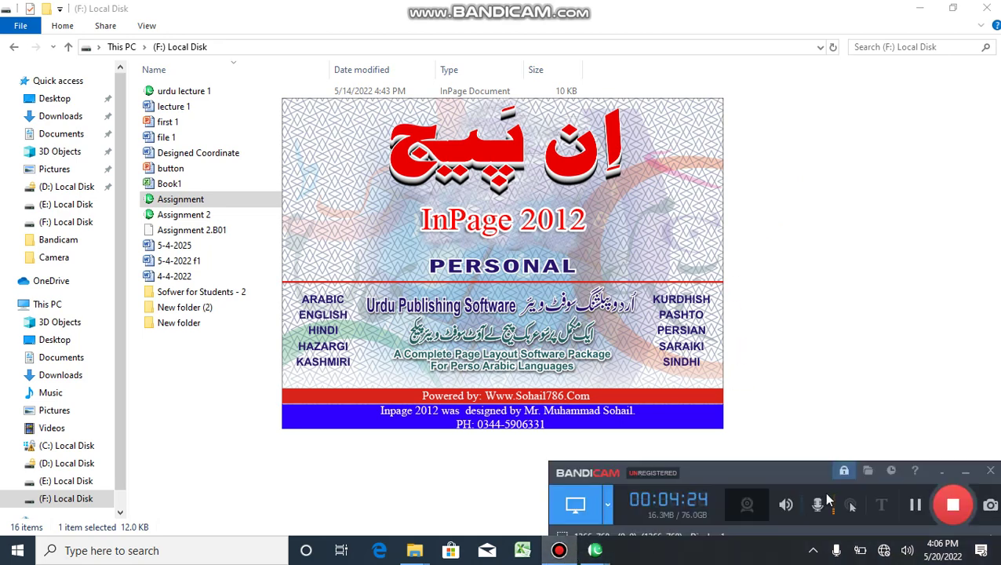
pyautogui.click(917, 8)
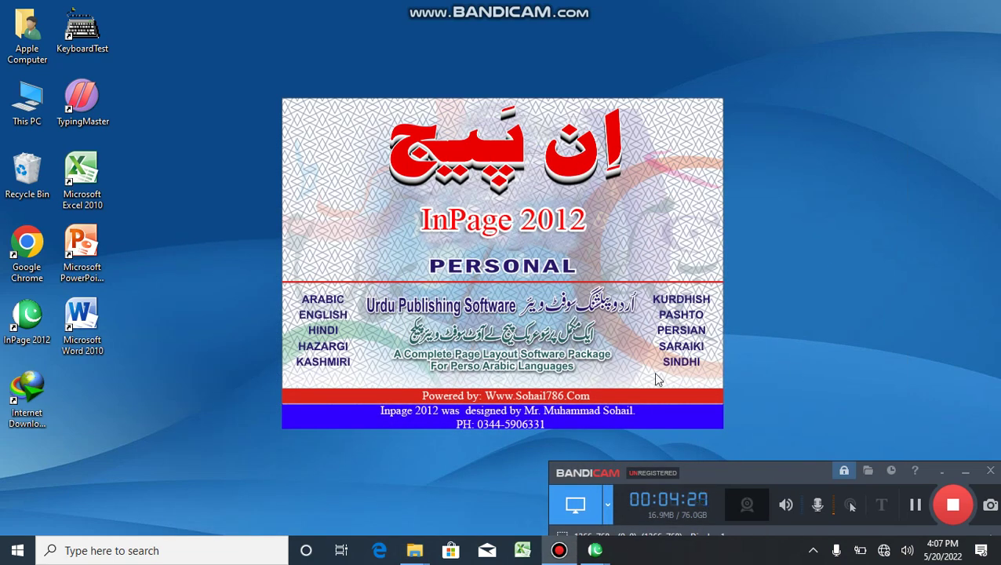
pyautogui.rightClick(745, 132)
pyautogui.click(785, 177)
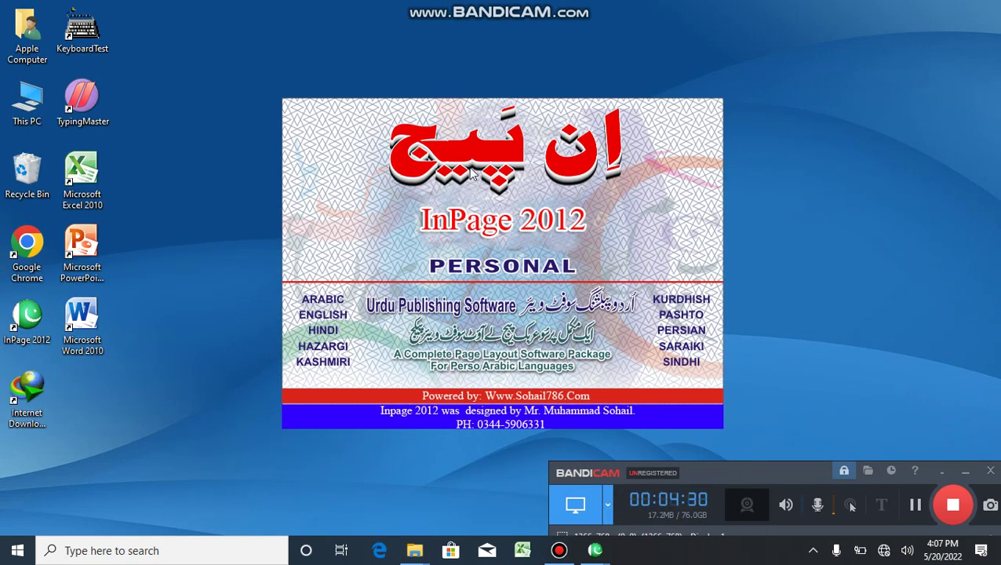
pyautogui.rightClick(253, 52)
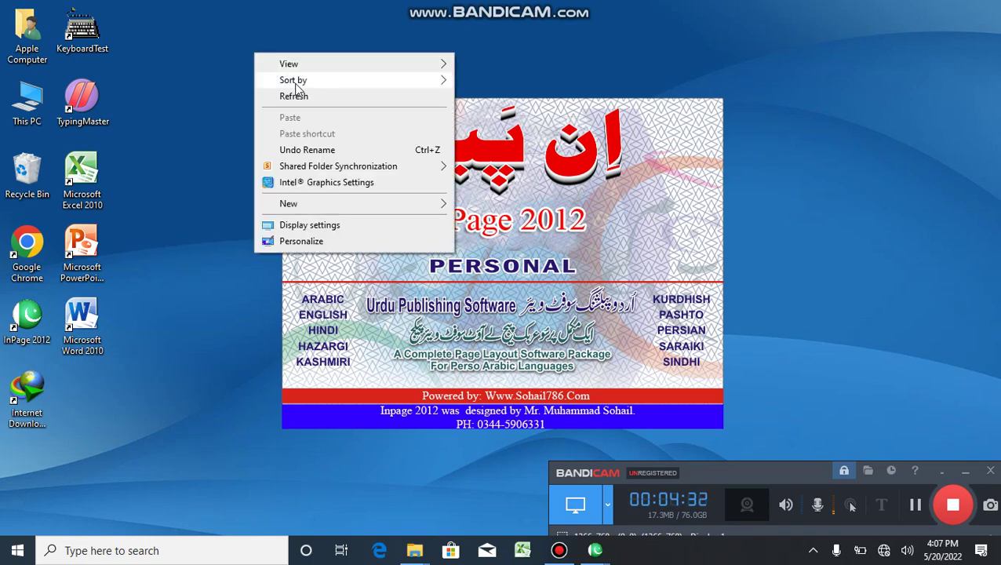